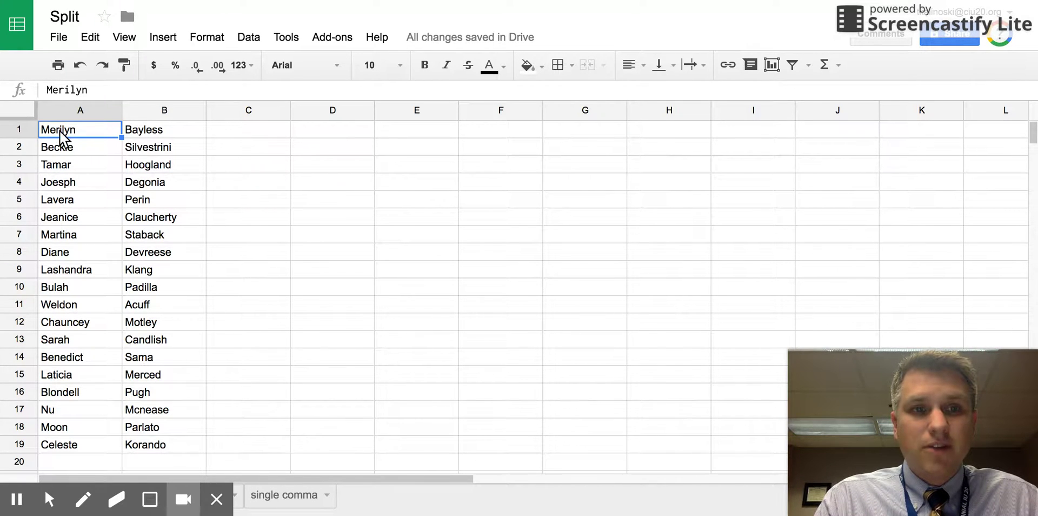
Step: Combine first and last names with a space in C1 using =A1&" "&B1, and fill the formula down to C19
click(245, 129)
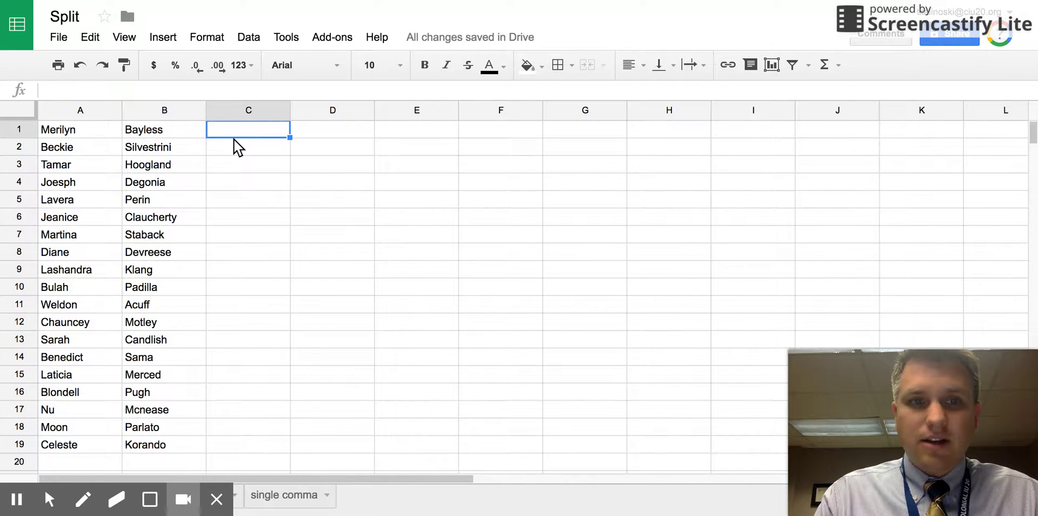
text(=)
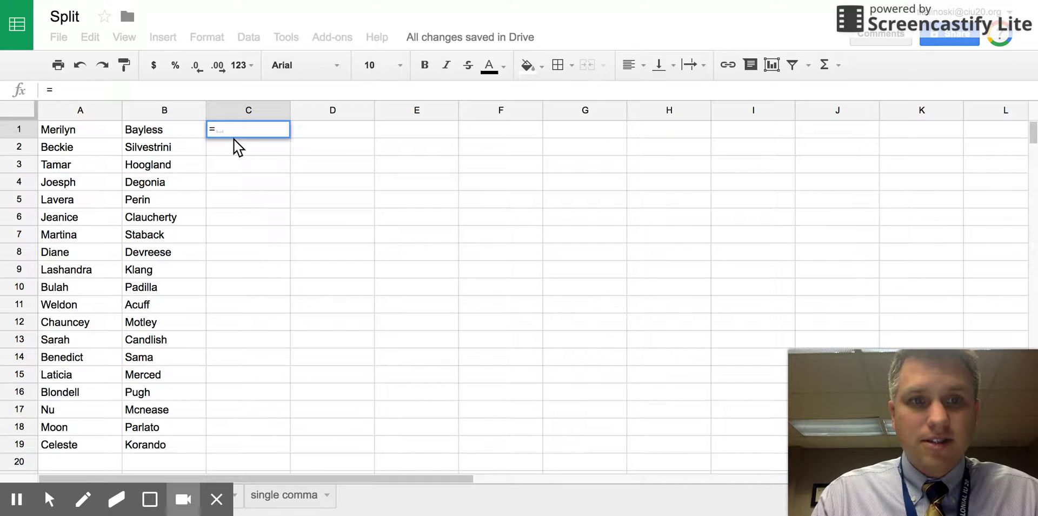
click(86, 132)
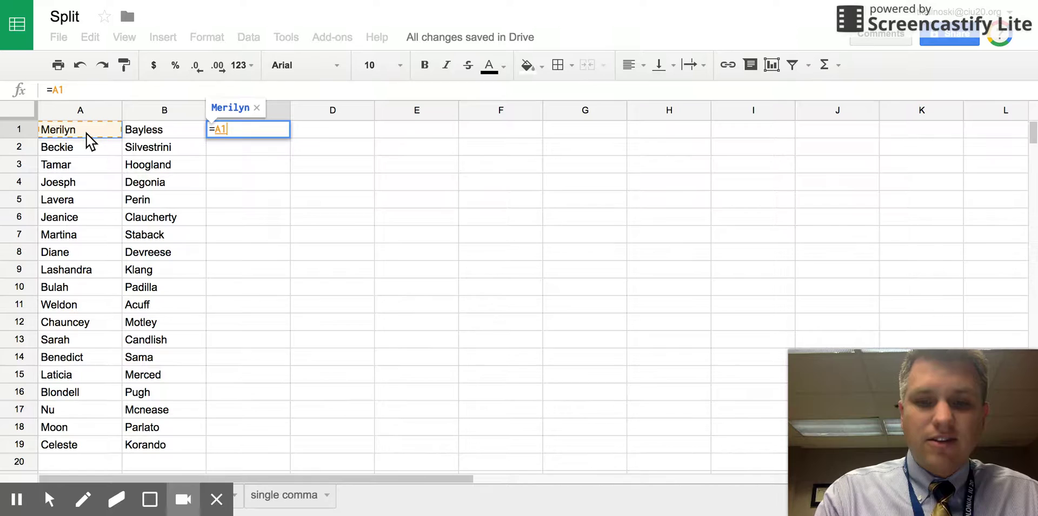
text(&)
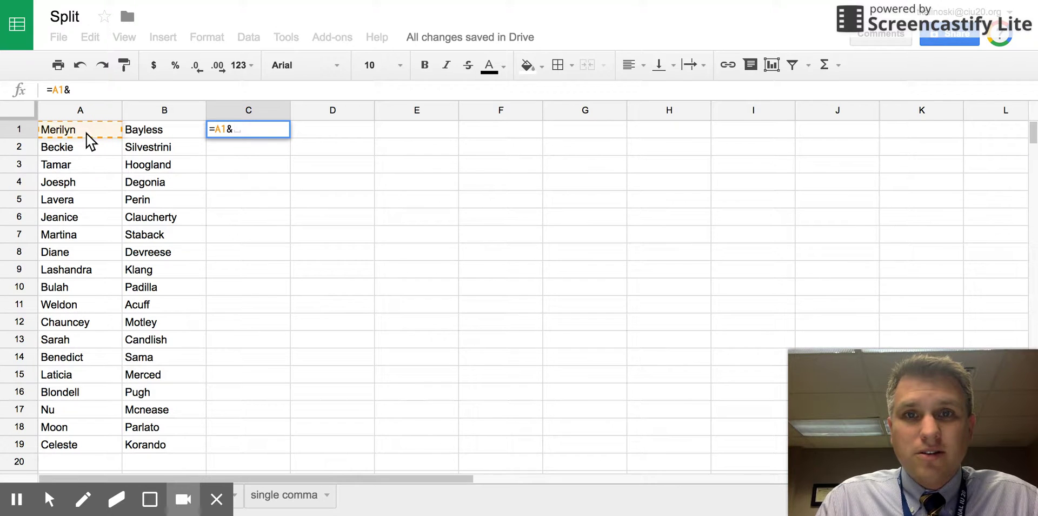
text(" ")
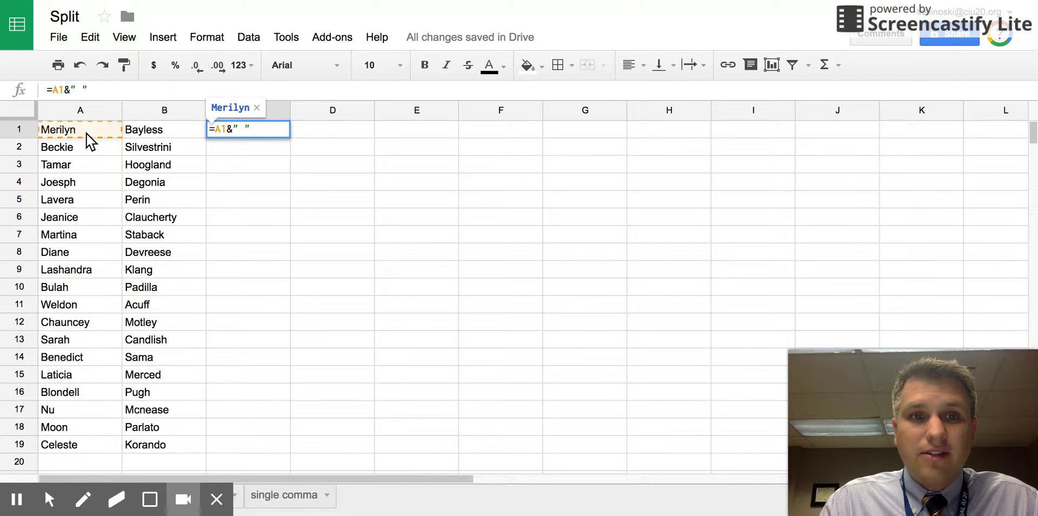
text(&)
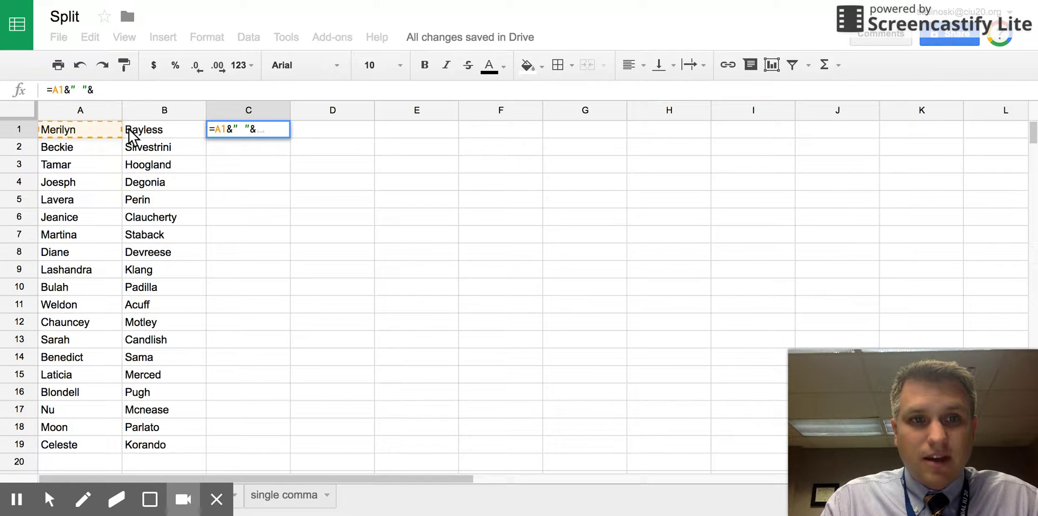
click(159, 130)
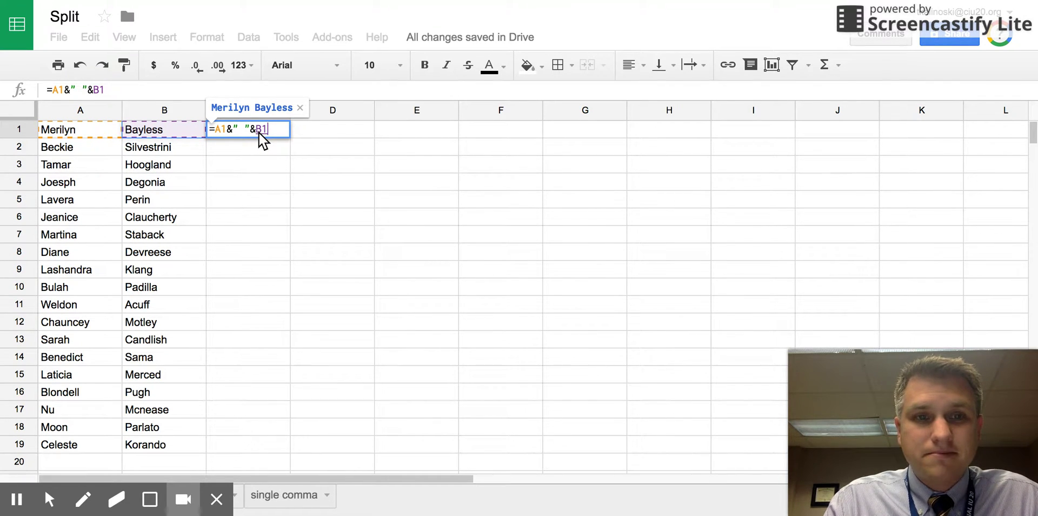
key(Return)
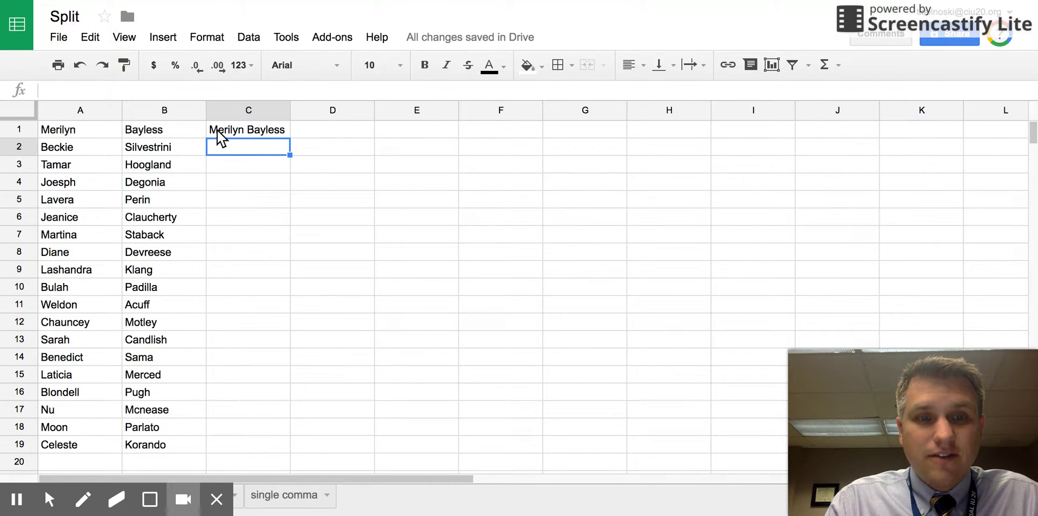
click(264, 130)
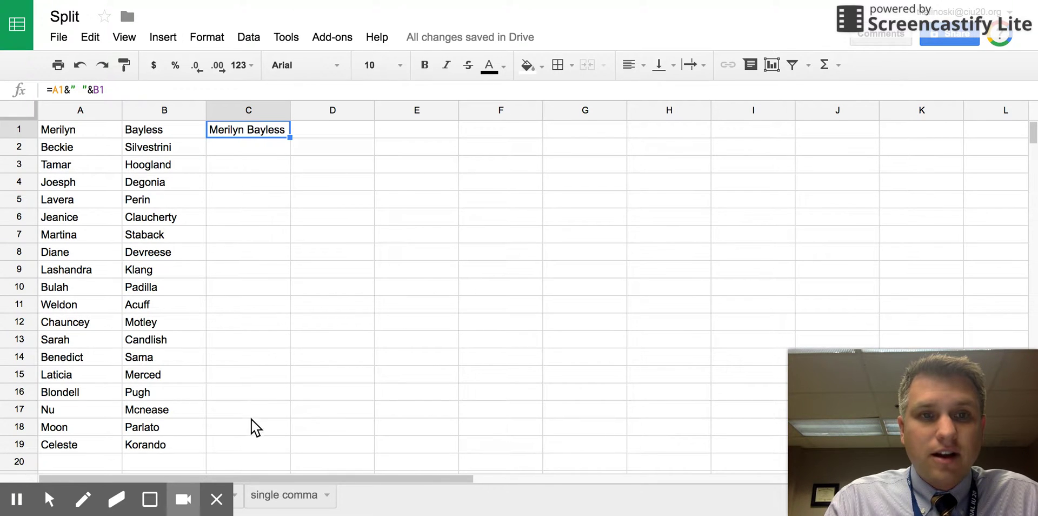
drag(290, 138, 285, 443)
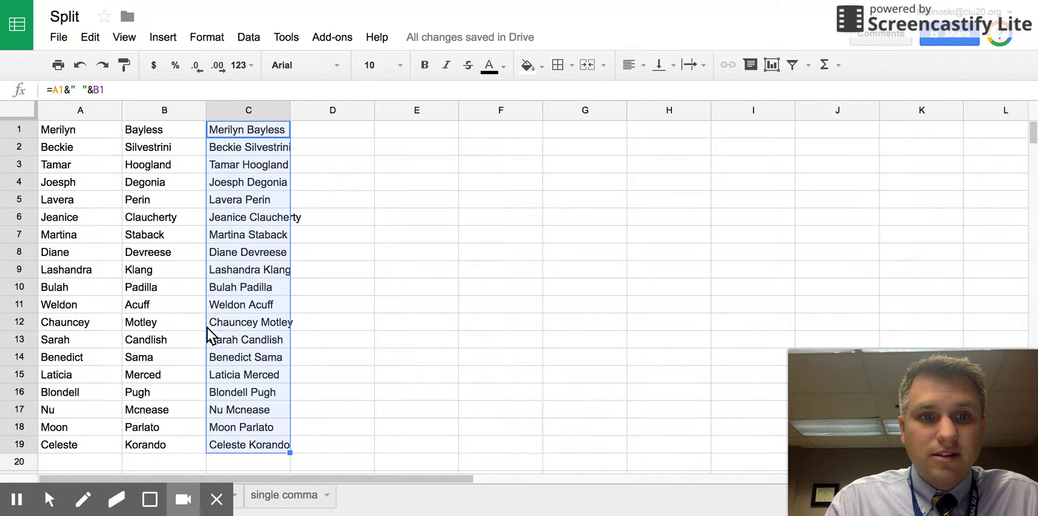
Step: Combine names as last name, comma, first name in D1 using =B1&", "&A1, and fill the formula down to D19
click(318, 136)
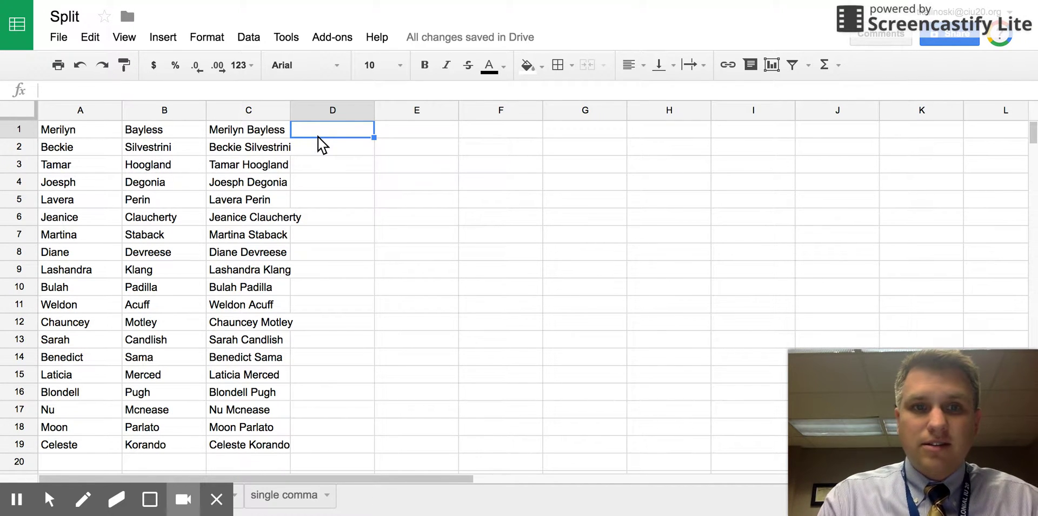
text(=)
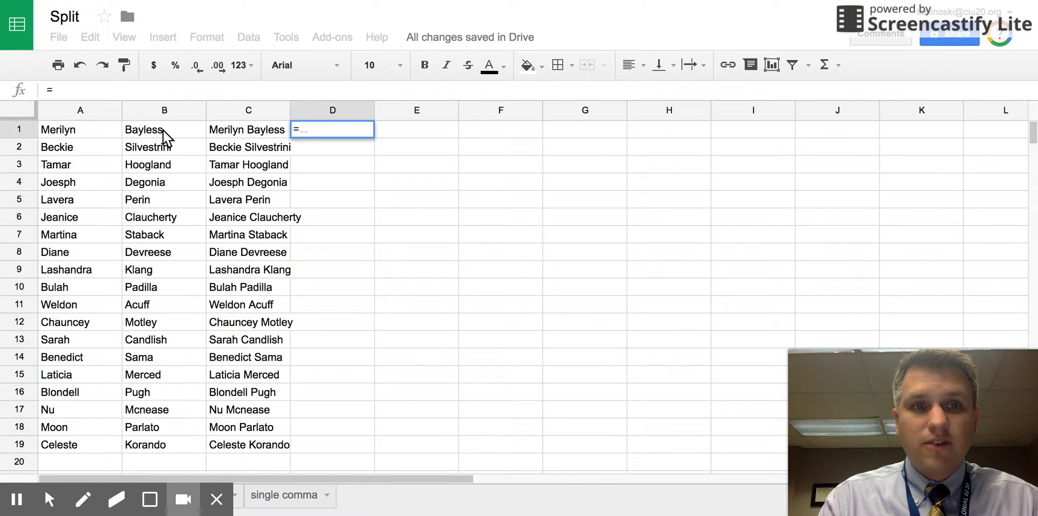
click(165, 133)
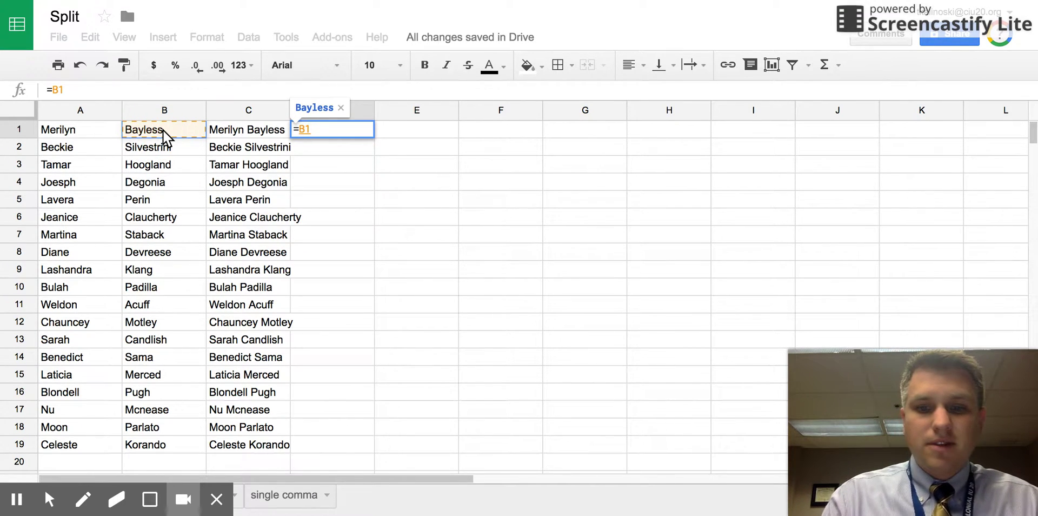
text(&)
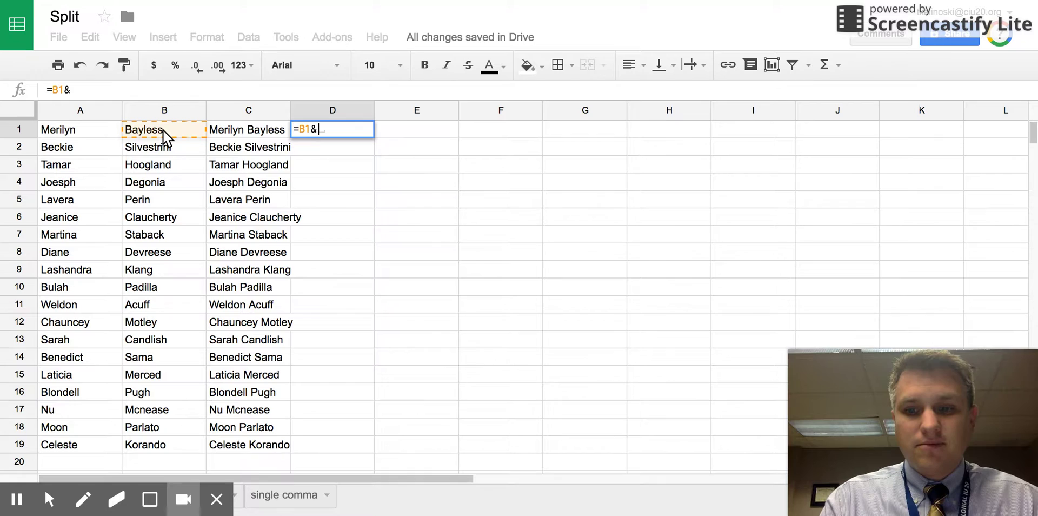
text(")
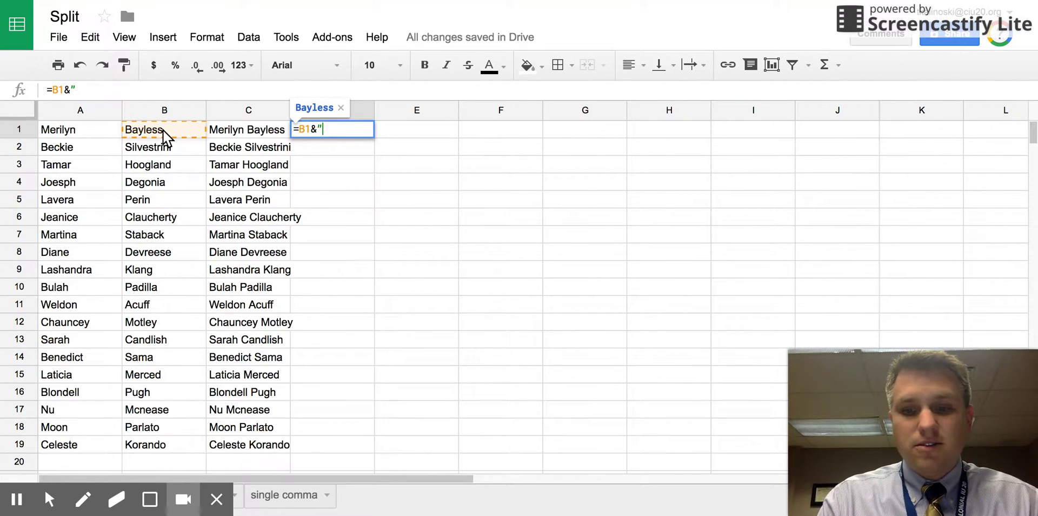
text(,)
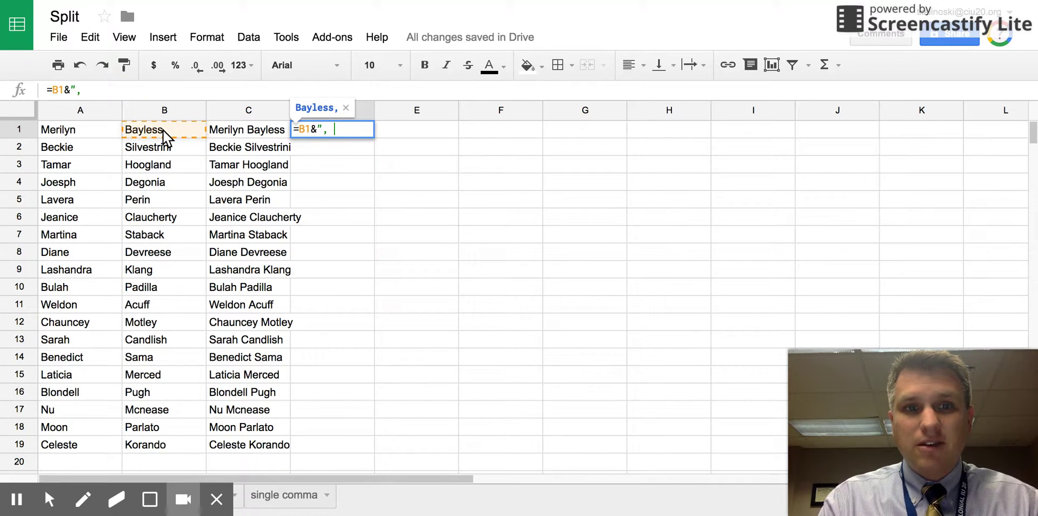
text( ")
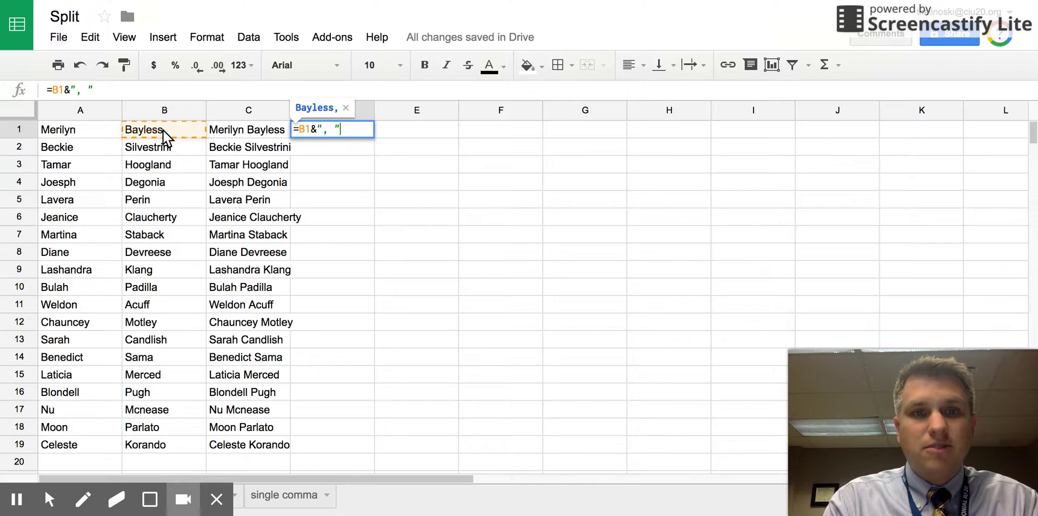
text(&)
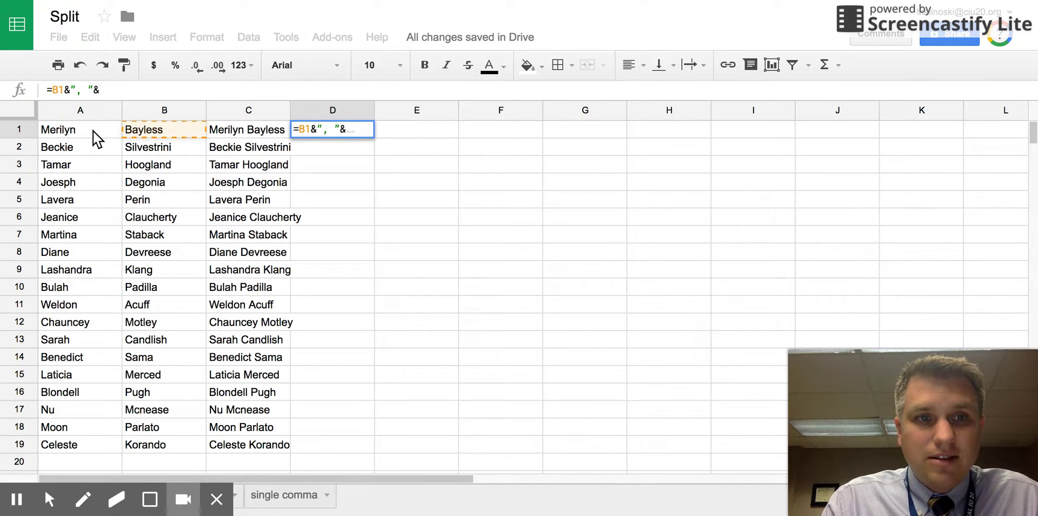
click(93, 130)
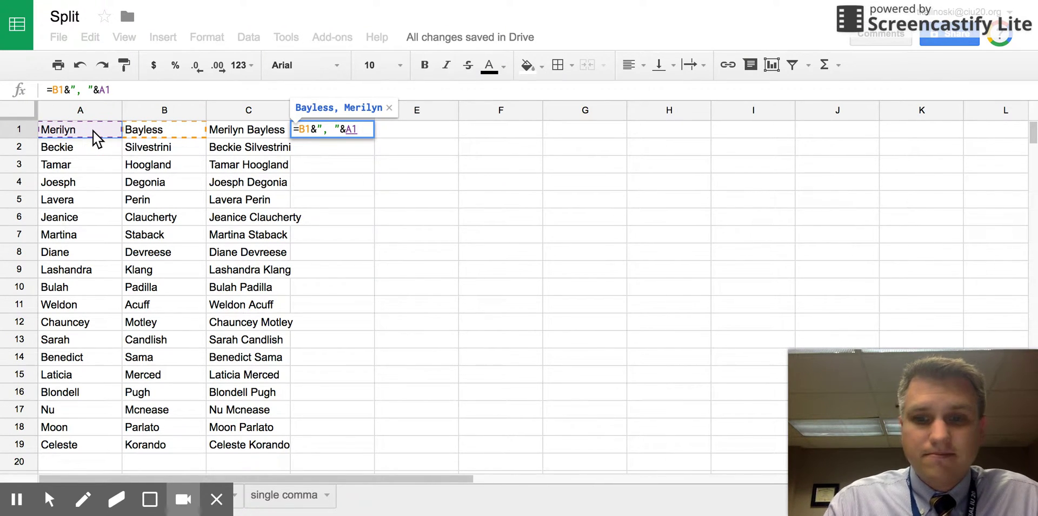
key(Return)
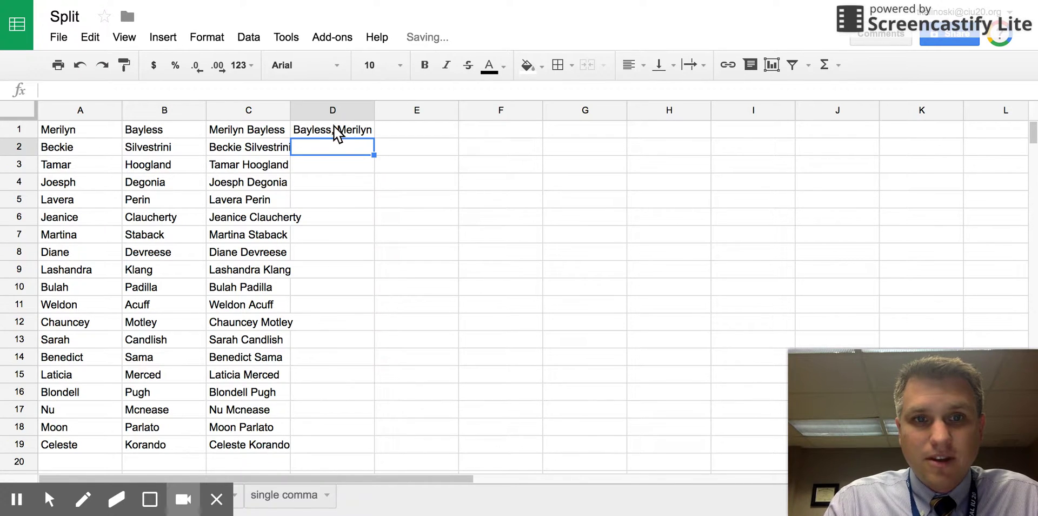
click(356, 131)
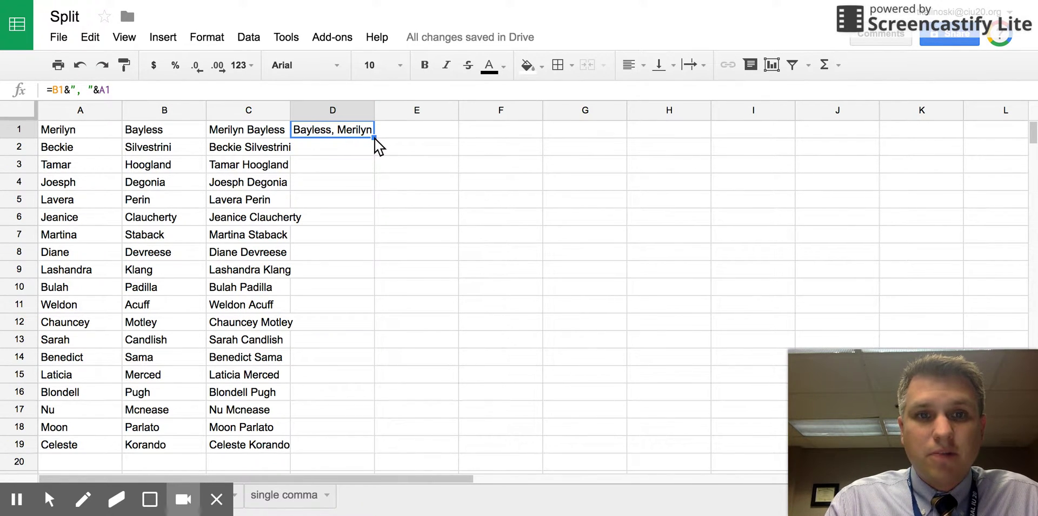
drag(374, 139, 361, 442)
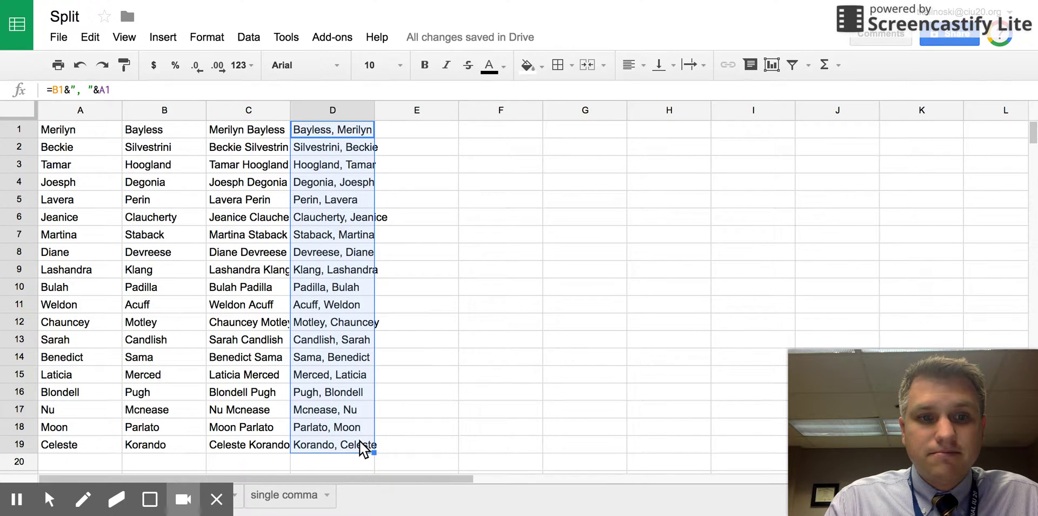
Step: Switch to the "single space" sheet
click(217, 501)
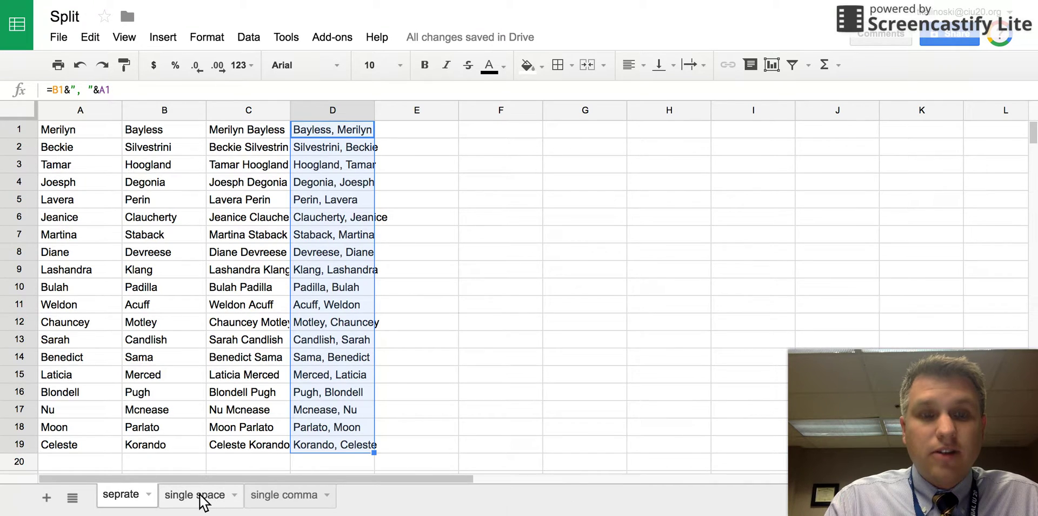
click(195, 495)
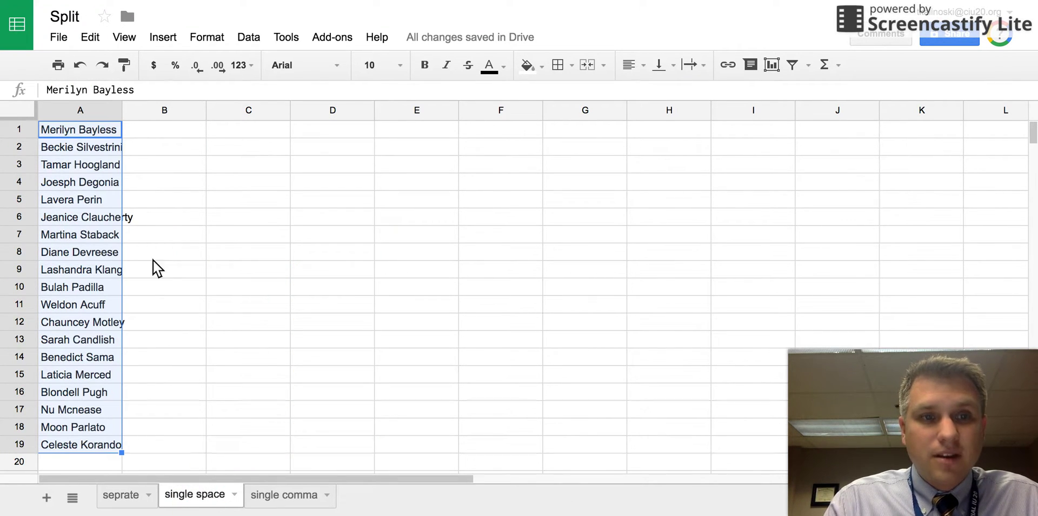
Step: Try splitting only cell A1's full name into columns with Space as the separator, and undo the split
click(80, 179)
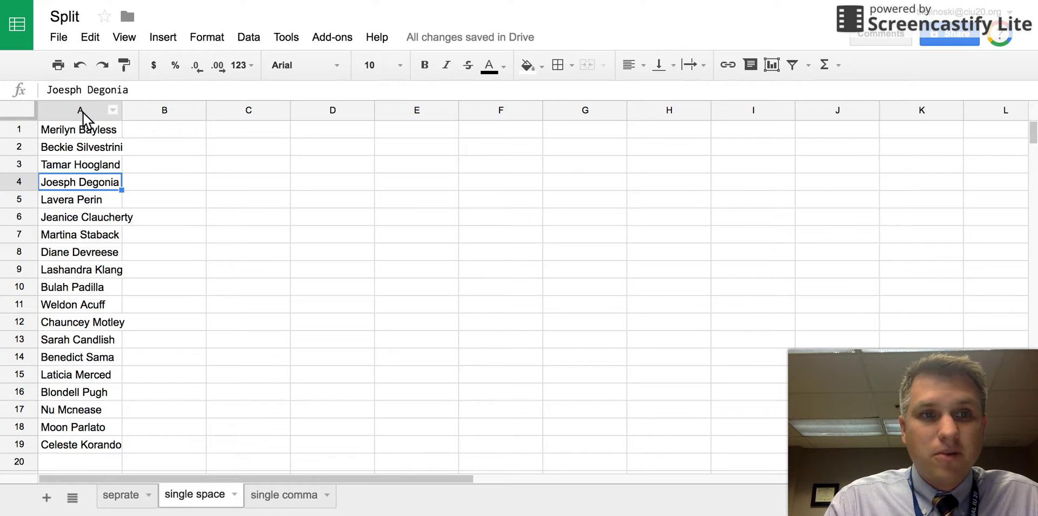
click(82, 129)
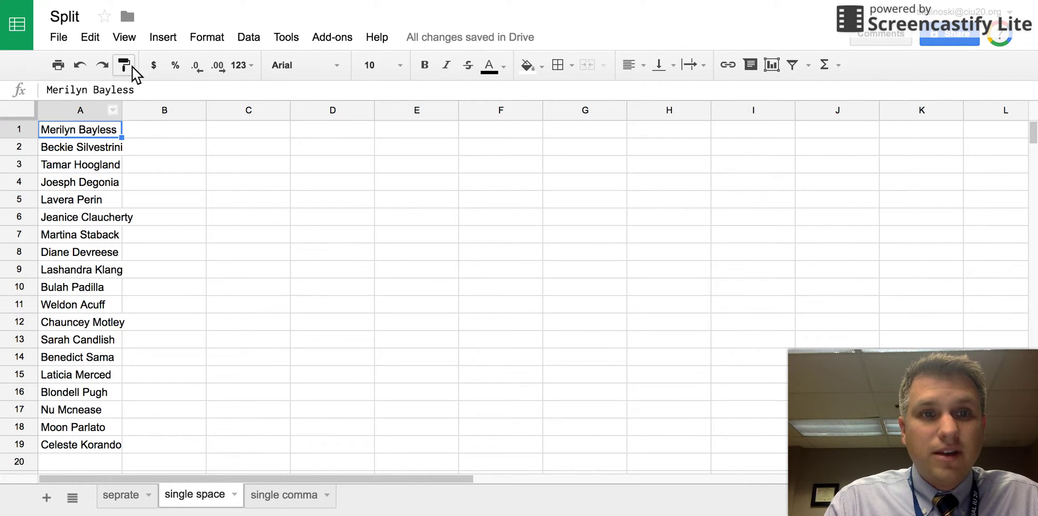
click(250, 39)
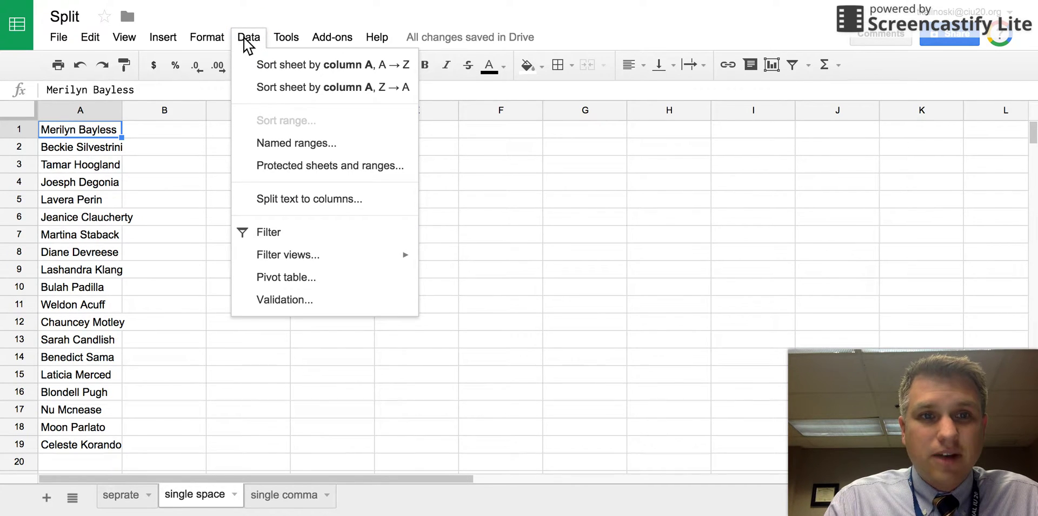
click(282, 201)
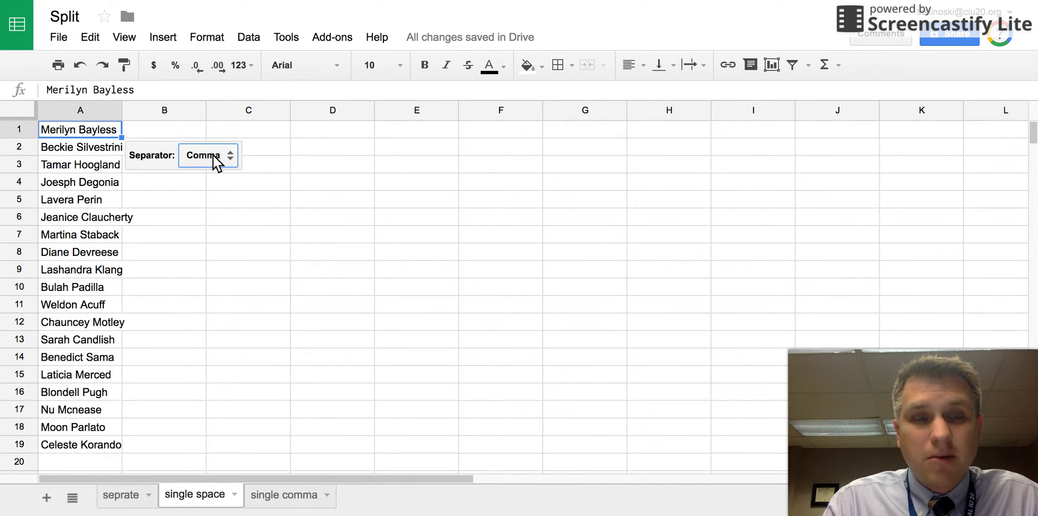
click(215, 160)
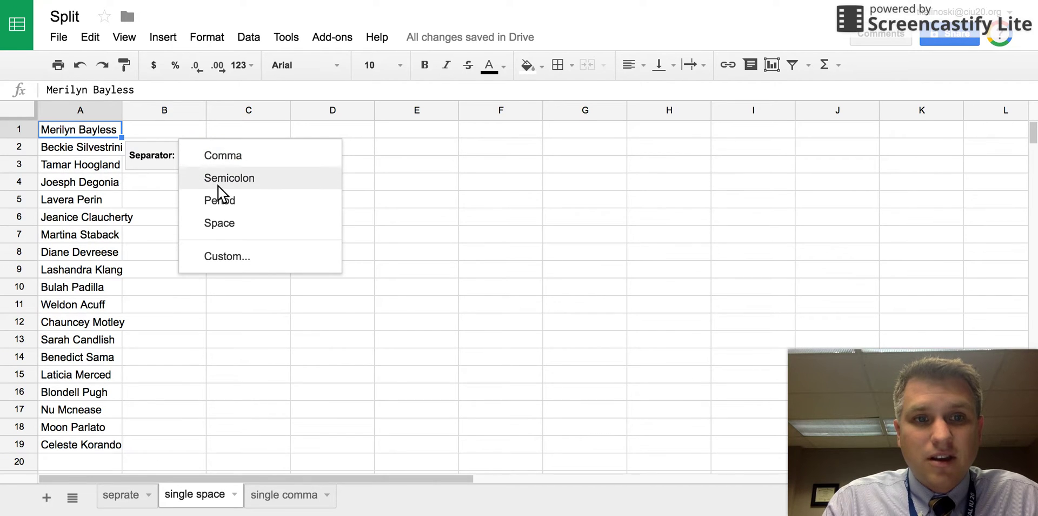
click(222, 224)
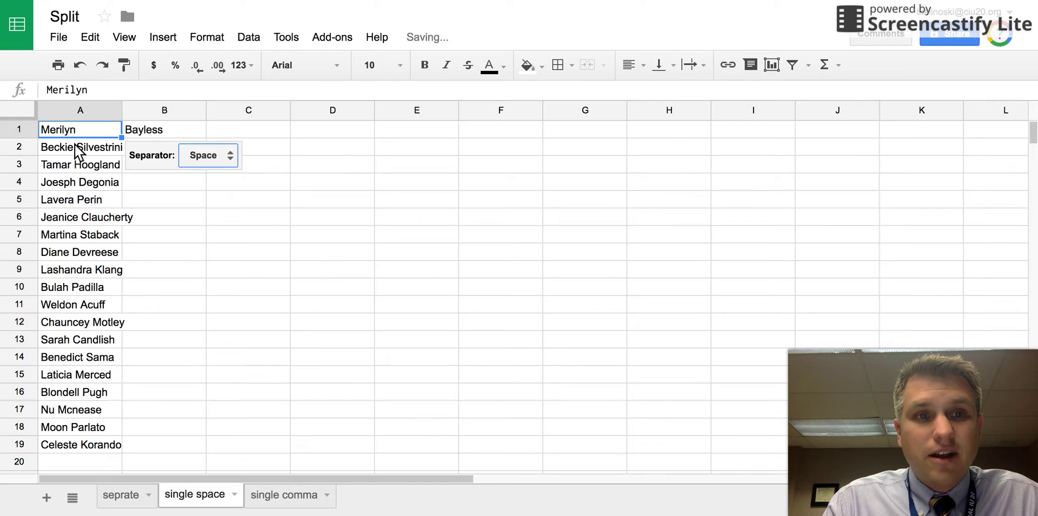
click(199, 196)
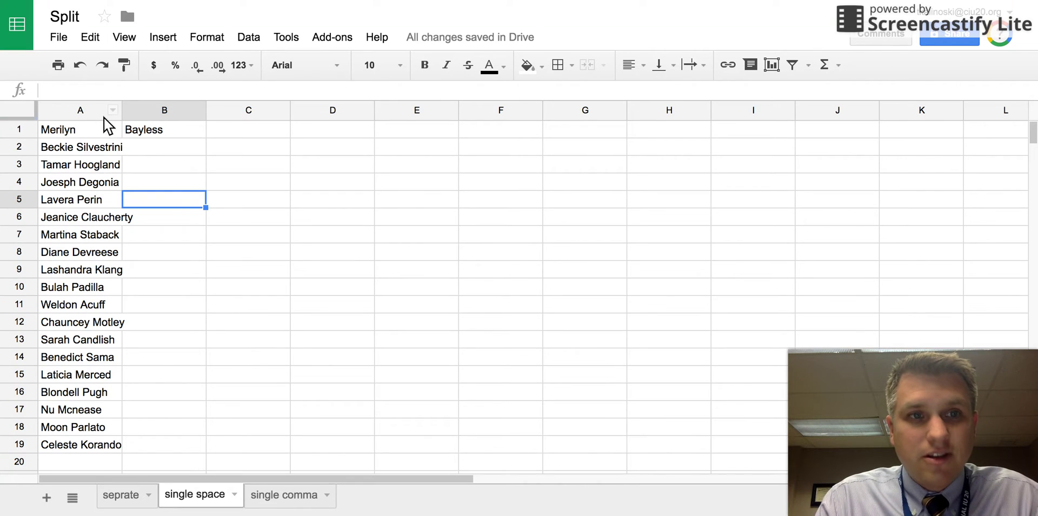
click(80, 66)
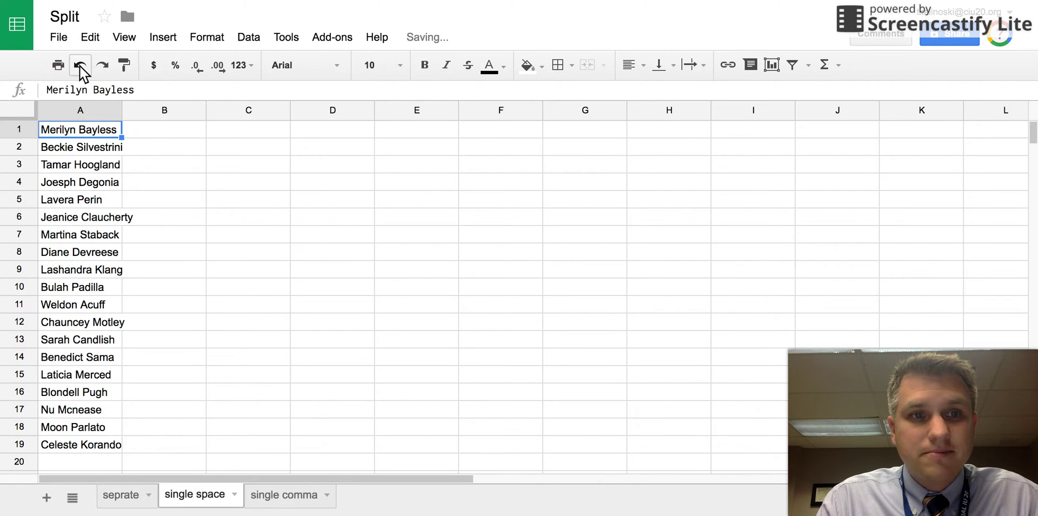
Step: Split all the full names in column A into separate columns, using Space as the separator
click(81, 112)
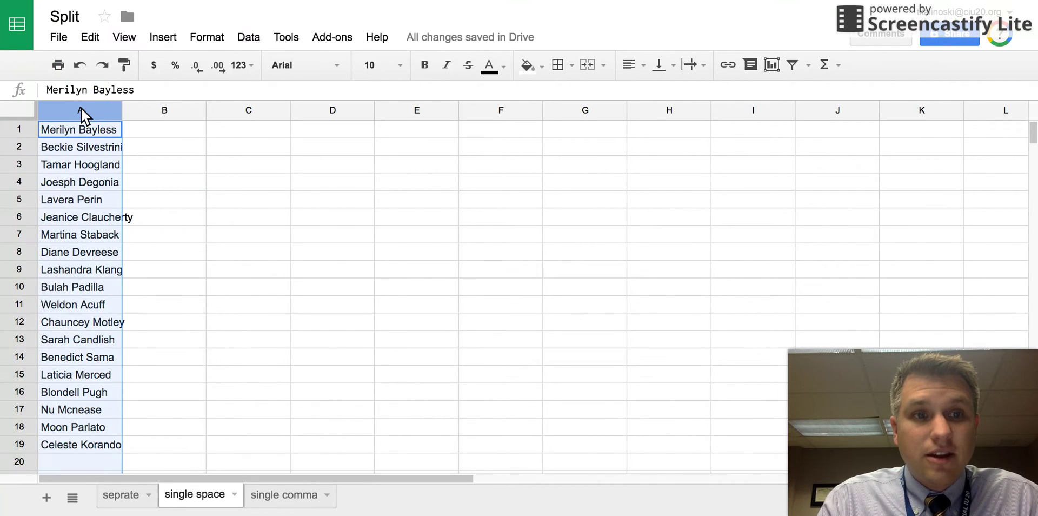
click(246, 38)
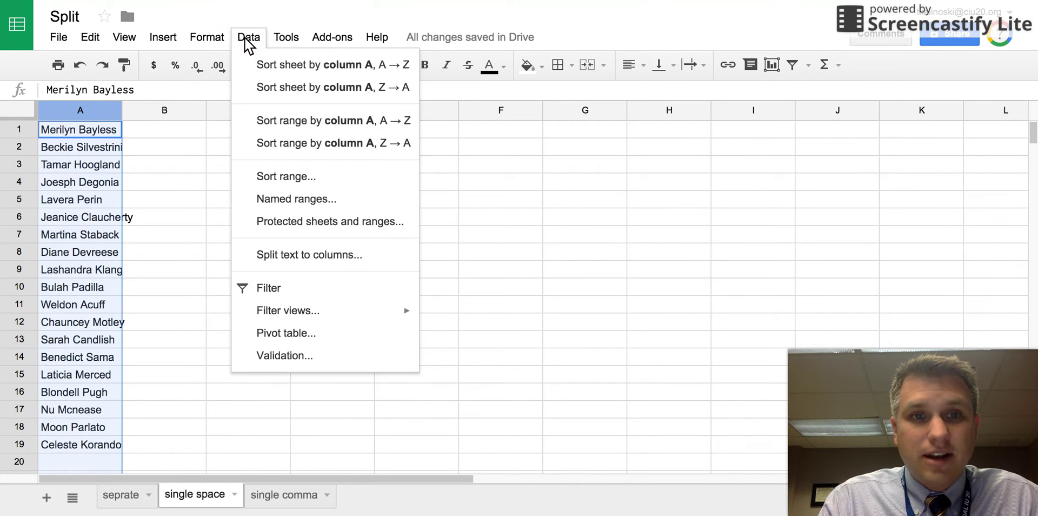
click(280, 256)
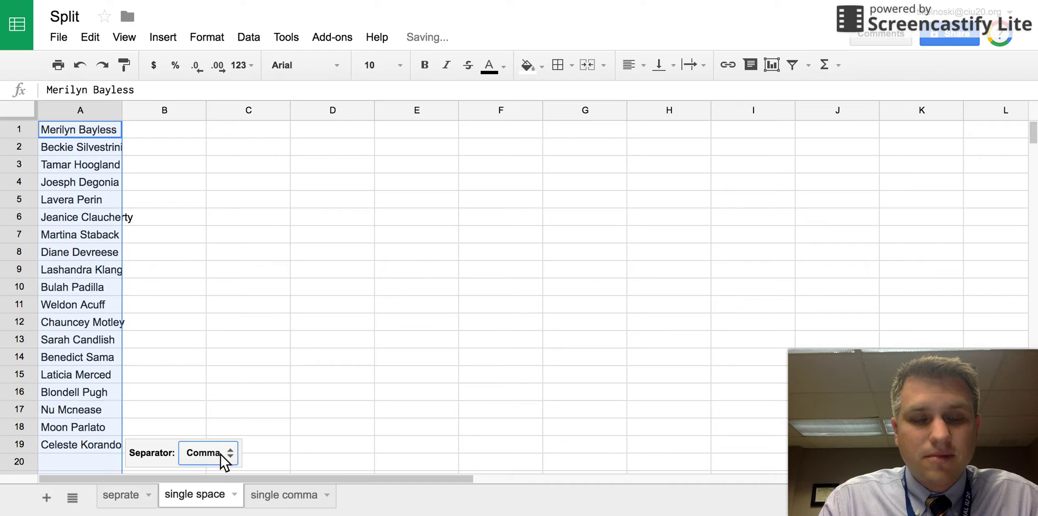
click(217, 455)
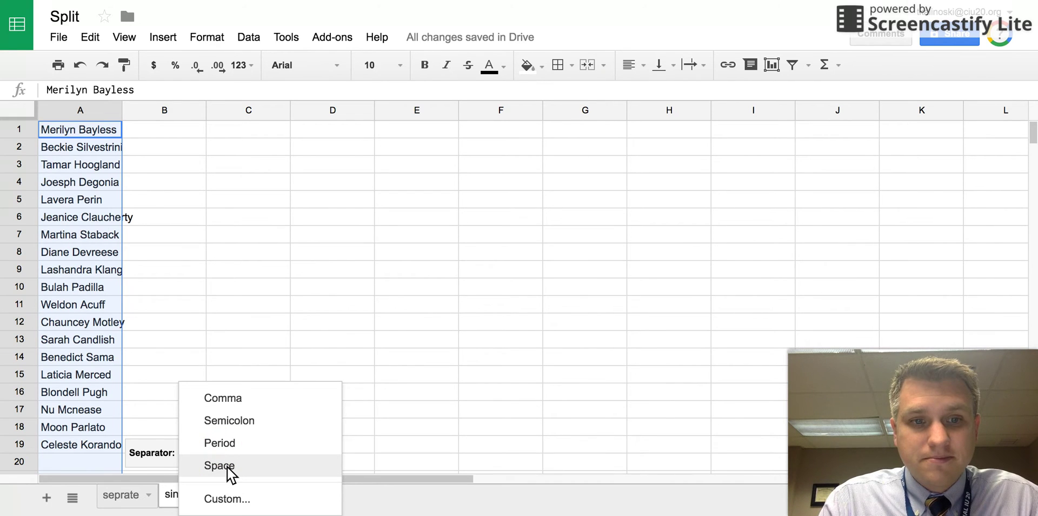
click(228, 466)
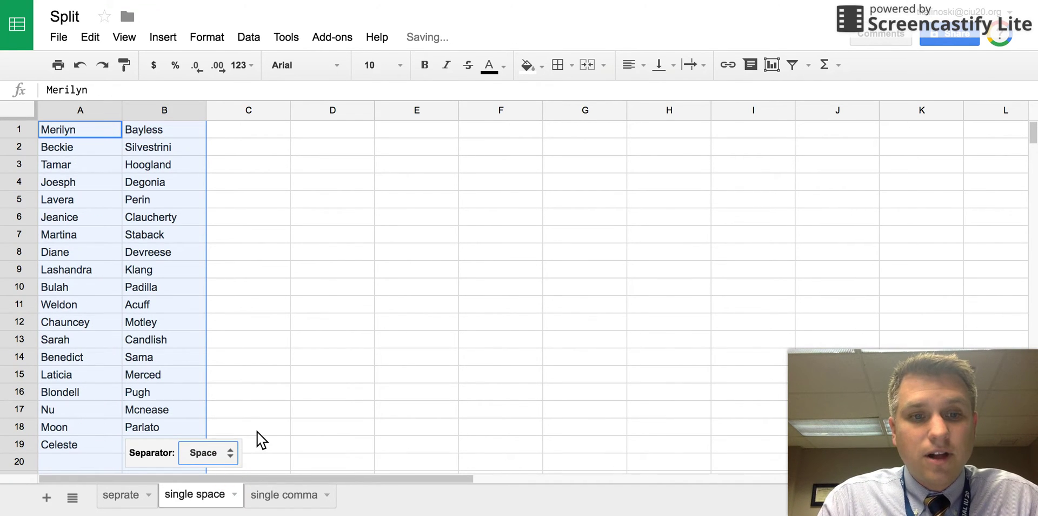
Step: On the "single comma" sheet, split column A's last-name-first entries into separate columns with the Comma separator
click(282, 495)
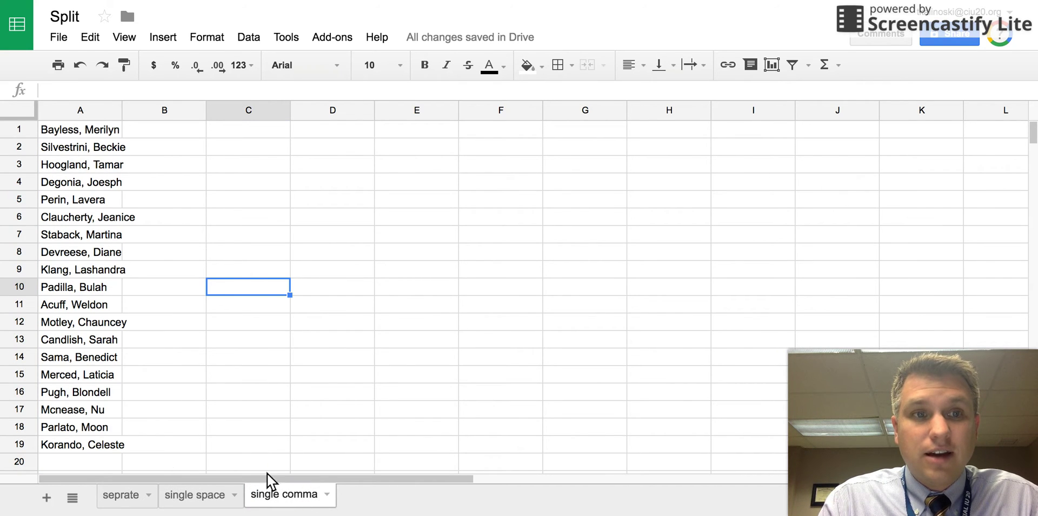
click(85, 114)
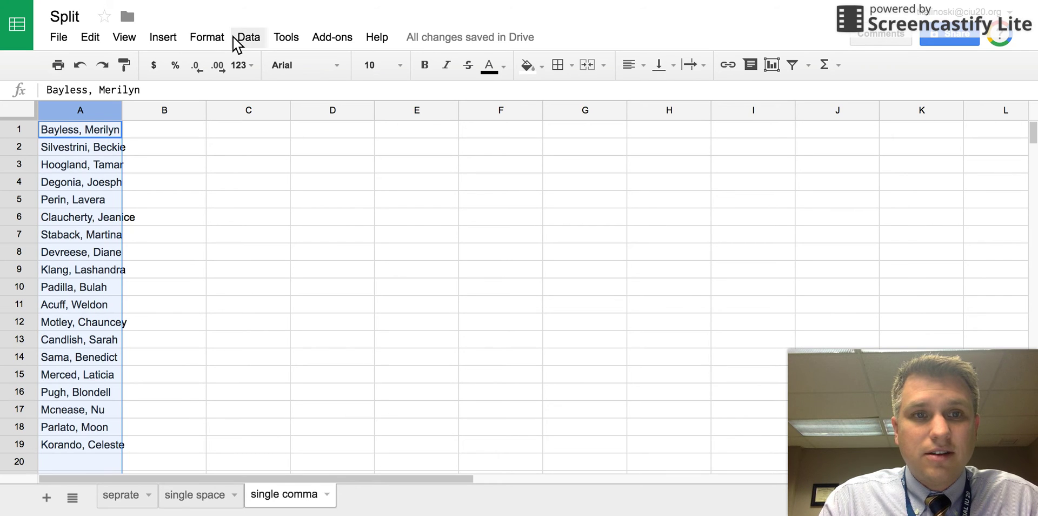
click(256, 36)
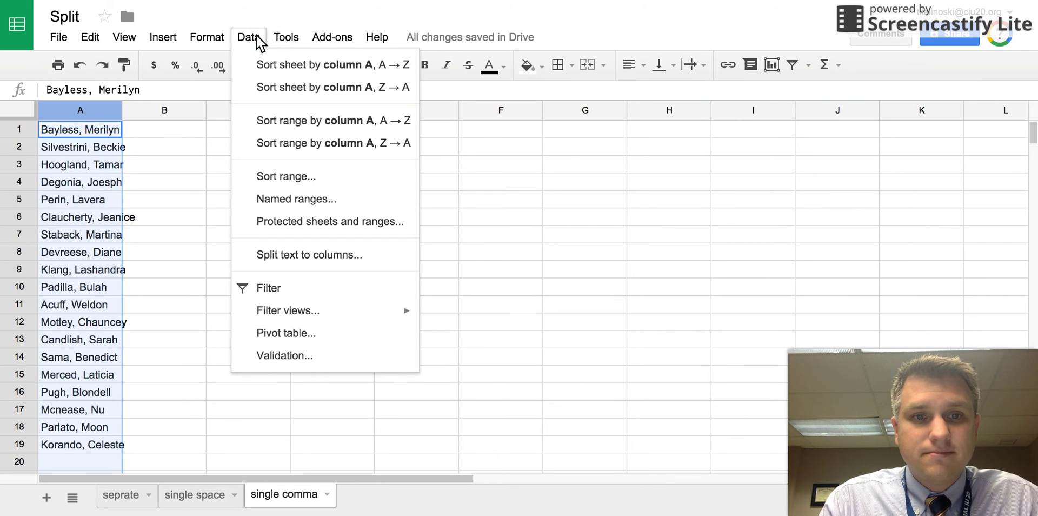
click(301, 256)
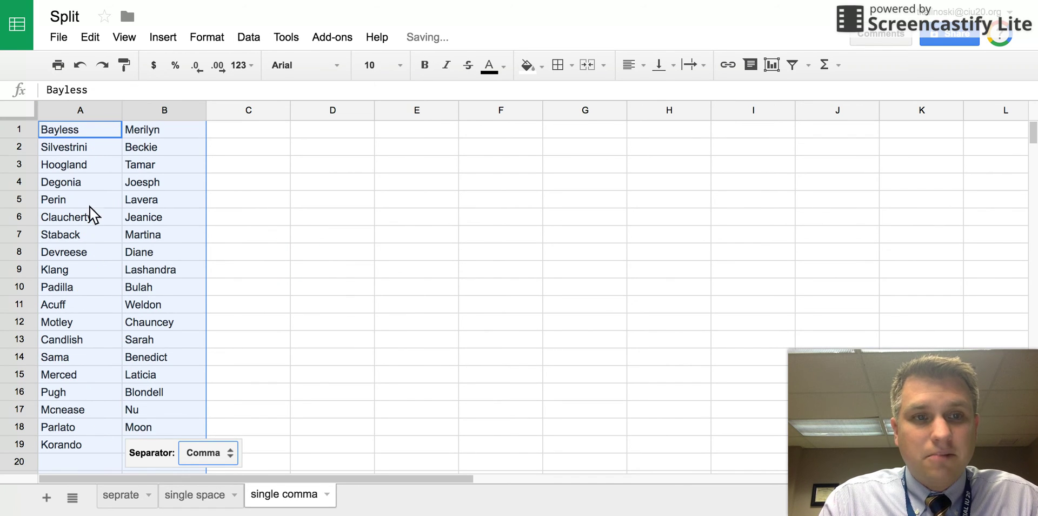